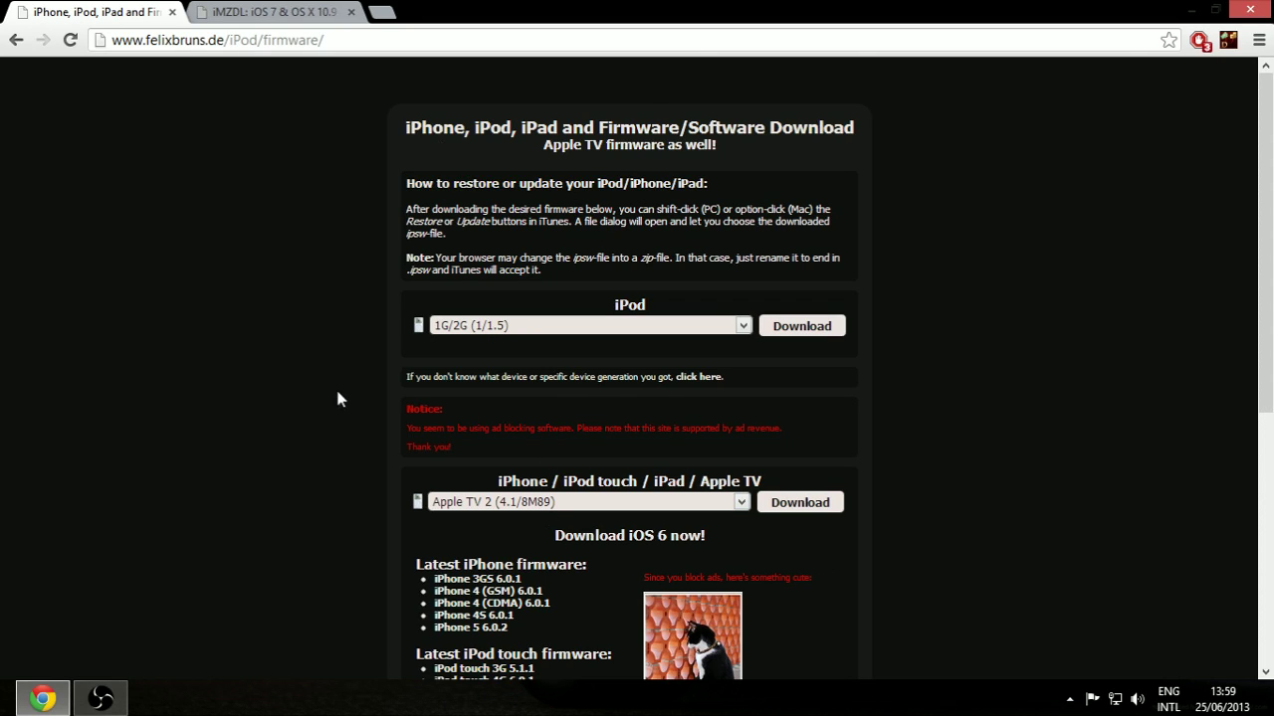
- Look through the iPhone / iPod touch / iPad / Apple TV firmware choices for the iPhone 4, 4S and 5 versions
{"action": "scroll", "coordinate": [527, 557], "scroll_direction": "down", "scroll_amount": 1}
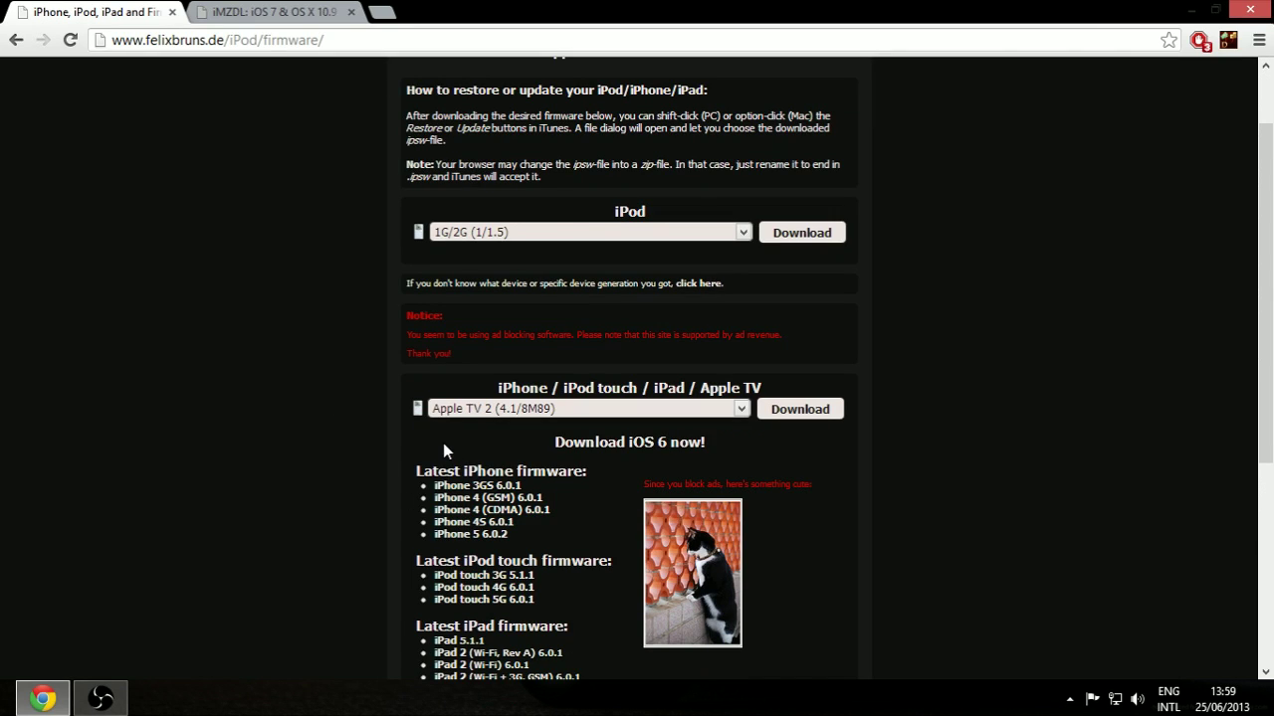
{"action": "left_click", "coordinate": [485, 412]}
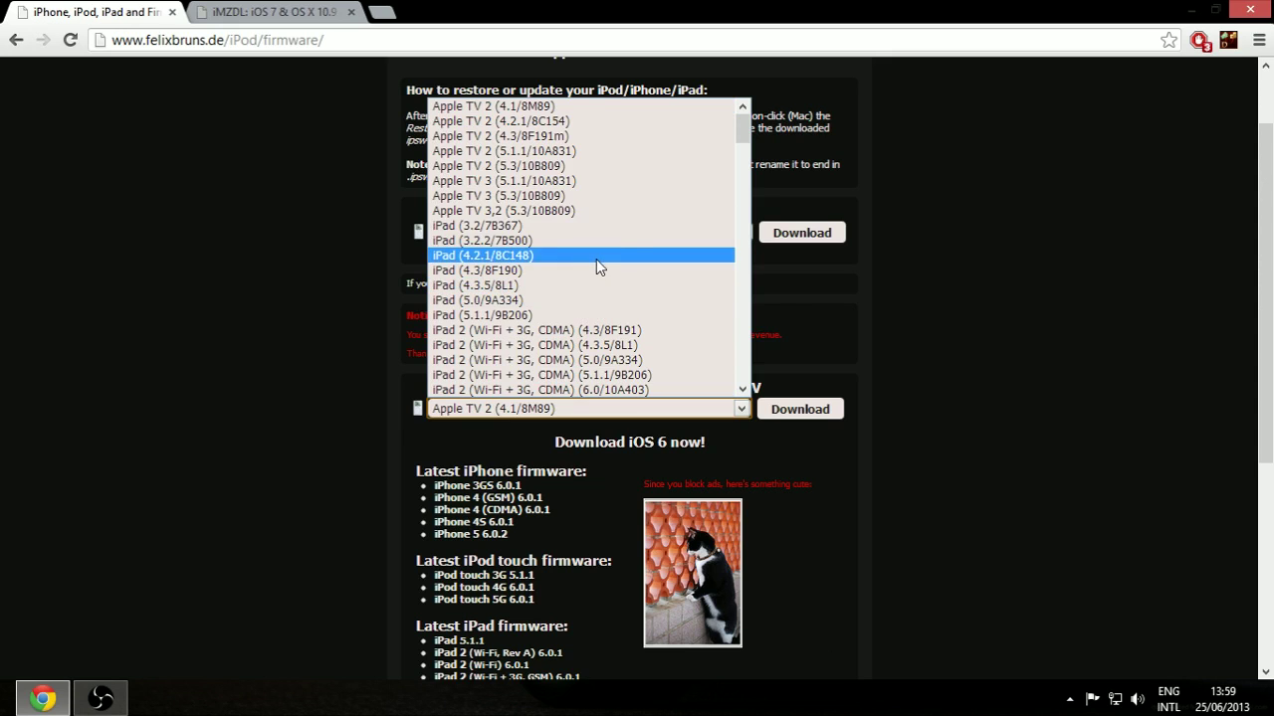
{"action": "scroll", "coordinate": [596, 259], "scroll_direction": "down", "scroll_amount": 6}
{"action": "left_click", "coordinate": [871, 459]}
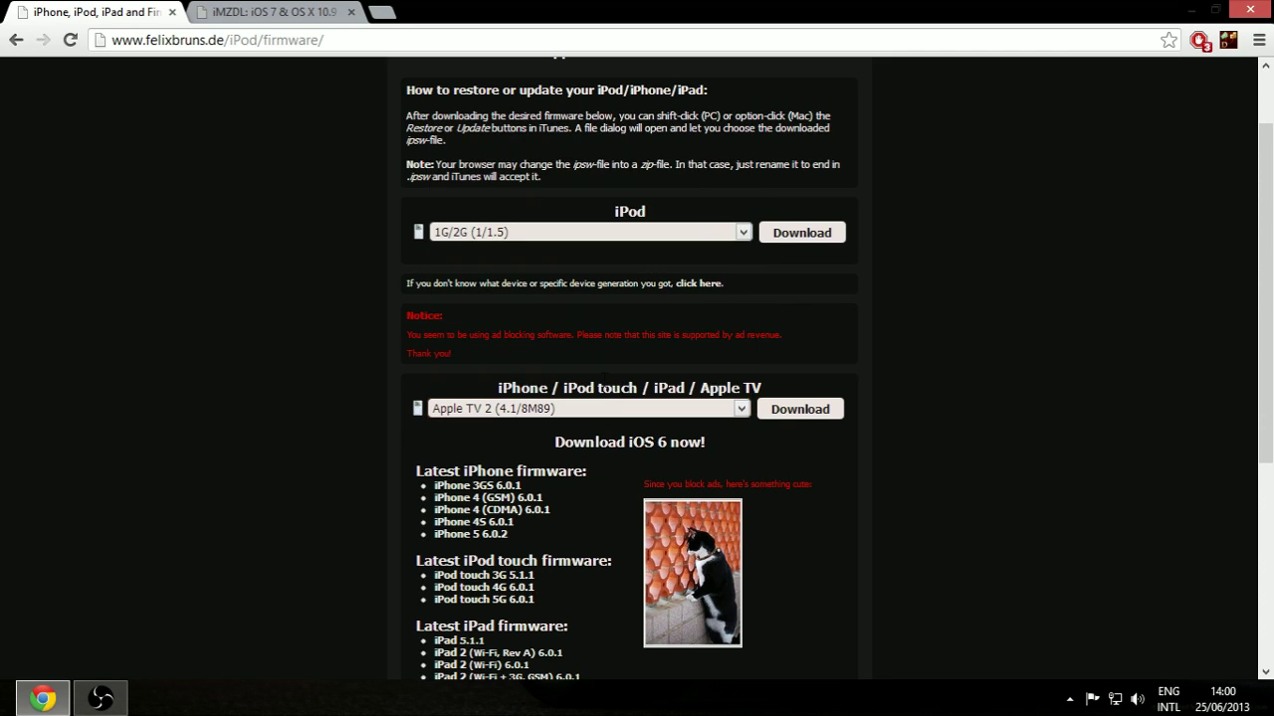
{"action": "left_click", "coordinate": [573, 408]}
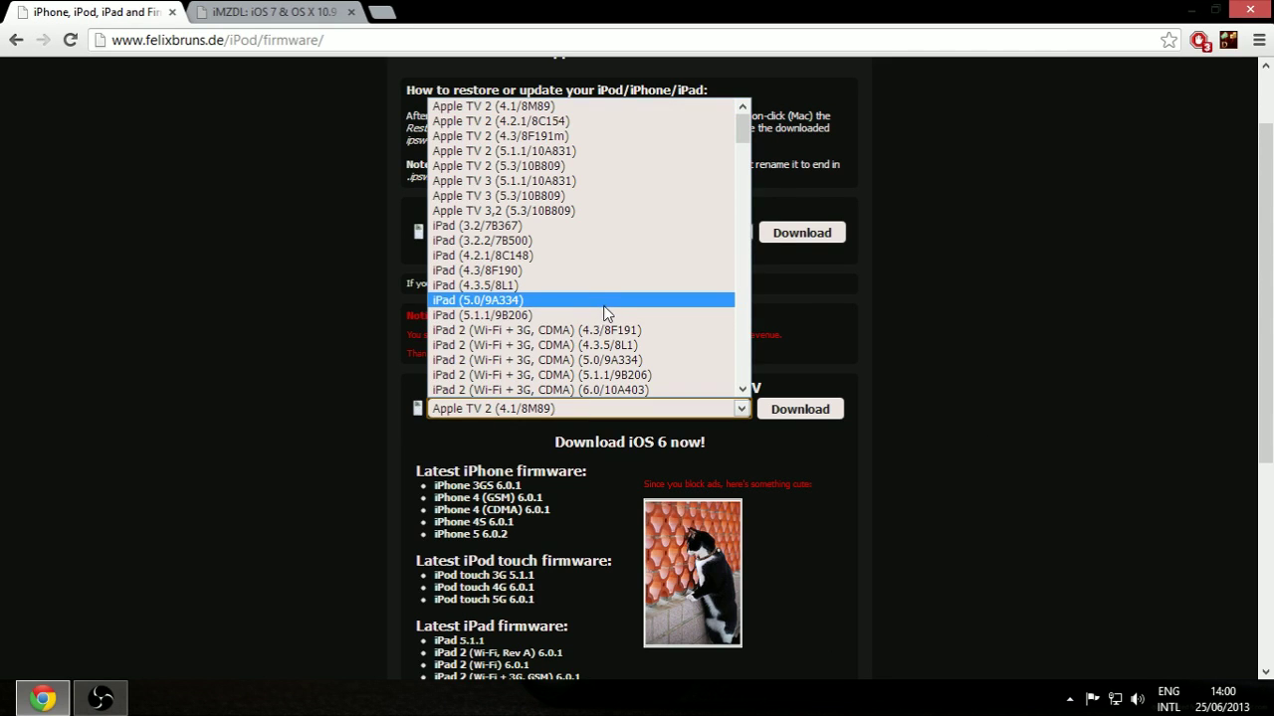
{"action": "scroll", "coordinate": [599, 314], "scroll_direction": "down", "scroll_amount": 13}
{"action": "scroll", "coordinate": [596, 316], "scroll_direction": "down", "scroll_amount": 4}
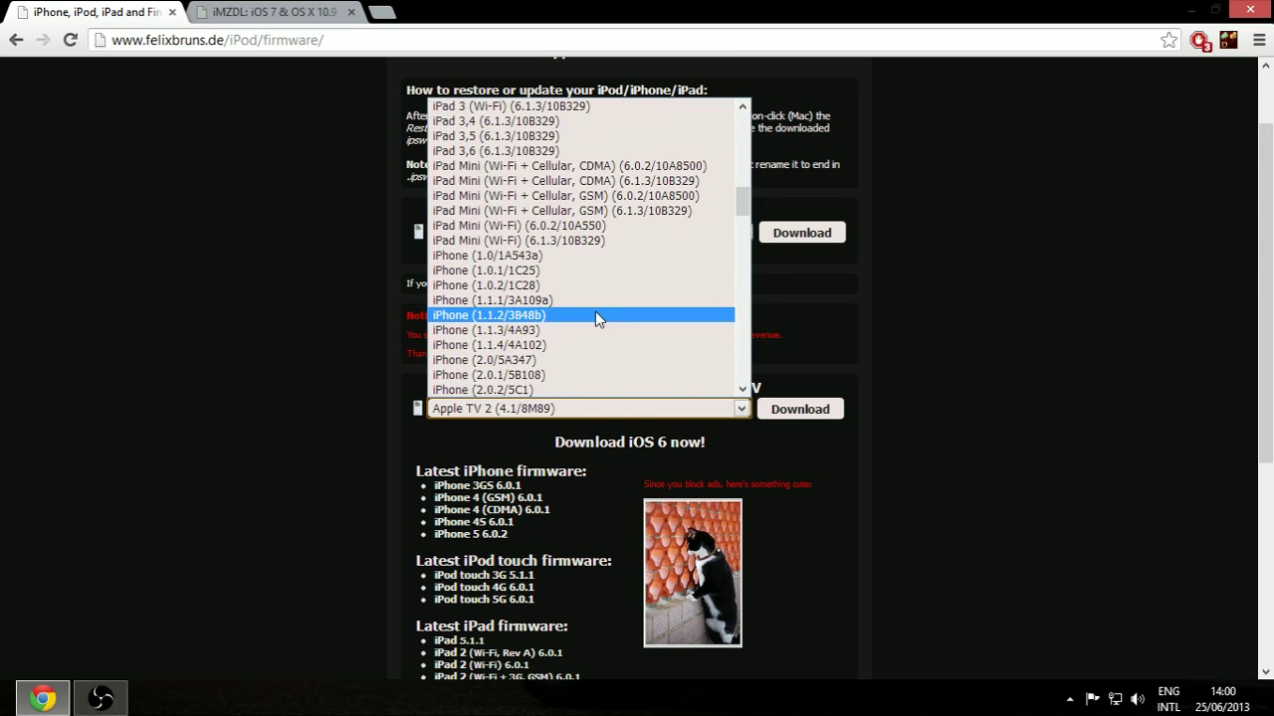
{"action": "scroll", "coordinate": [582, 318], "scroll_direction": "down", "scroll_amount": 8}
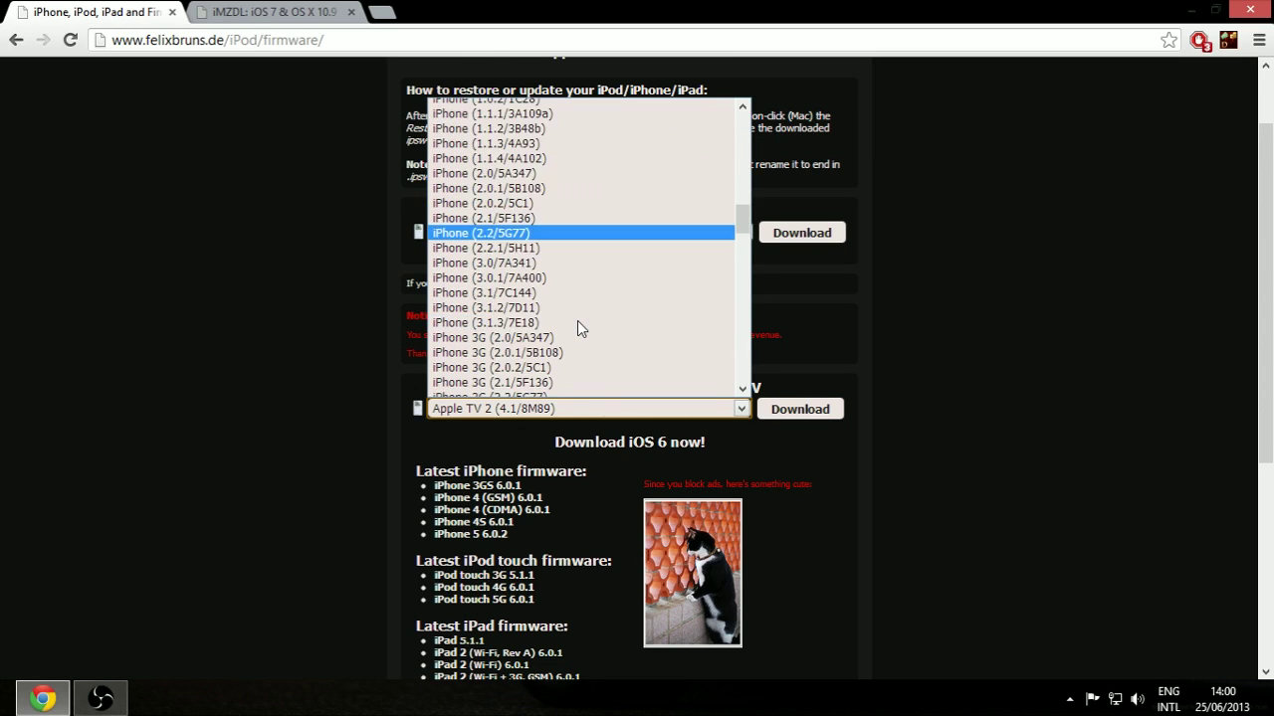
{"action": "scroll", "coordinate": [577, 328], "scroll_direction": "down", "scroll_amount": 8}
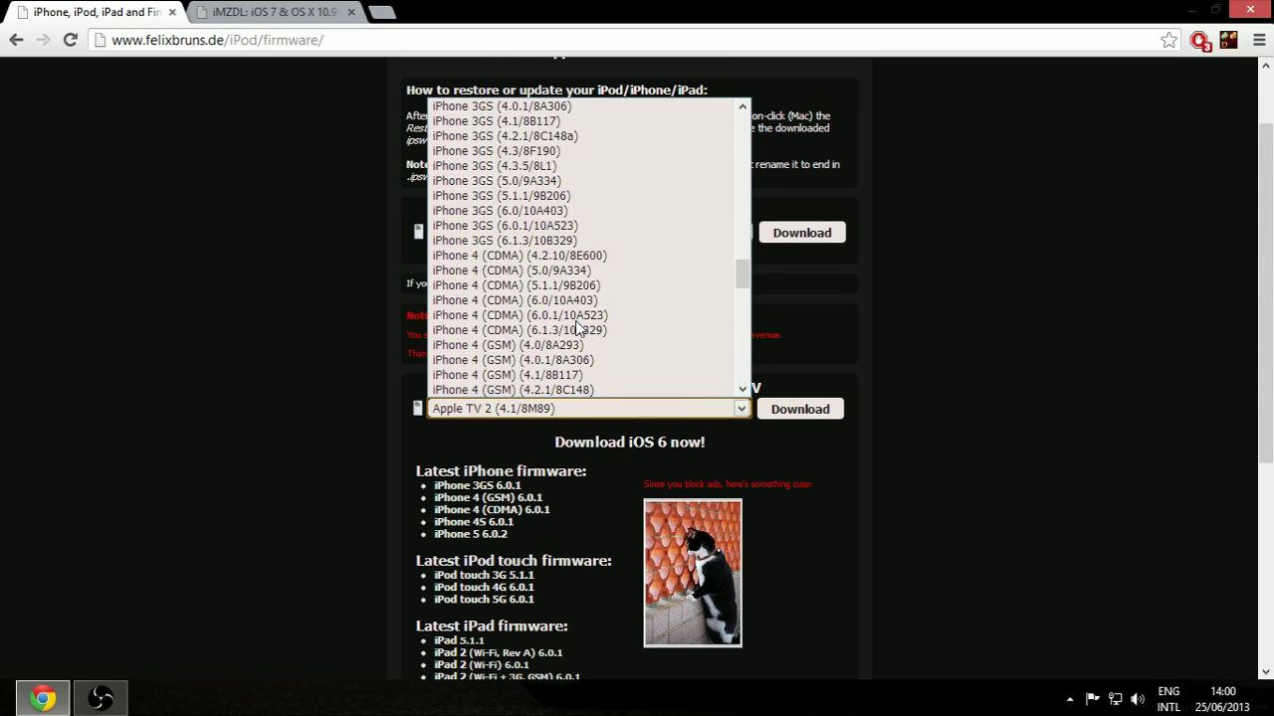
{"action": "scroll", "coordinate": [577, 328], "scroll_direction": "down", "scroll_amount": 7}
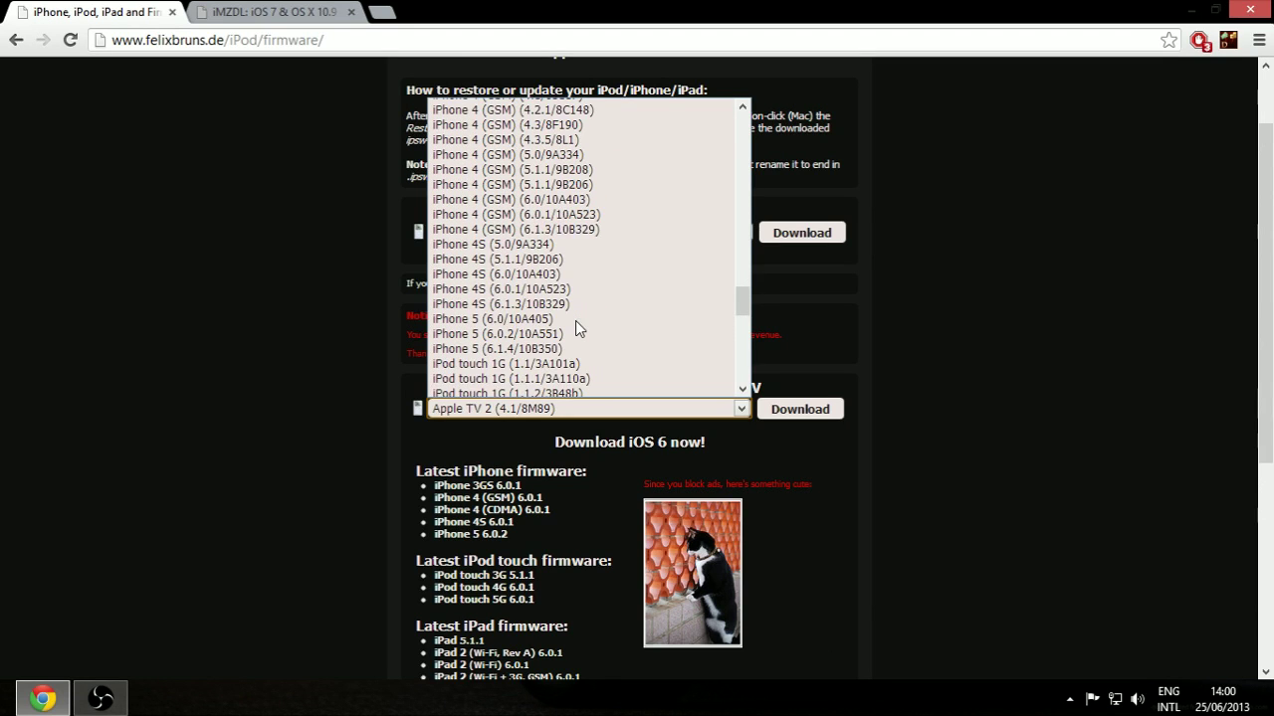
{"action": "scroll", "coordinate": [577, 329], "scroll_direction": "up", "scroll_amount": 3}
{"action": "scroll", "coordinate": [575, 321], "scroll_direction": "down", "scroll_amount": 2}
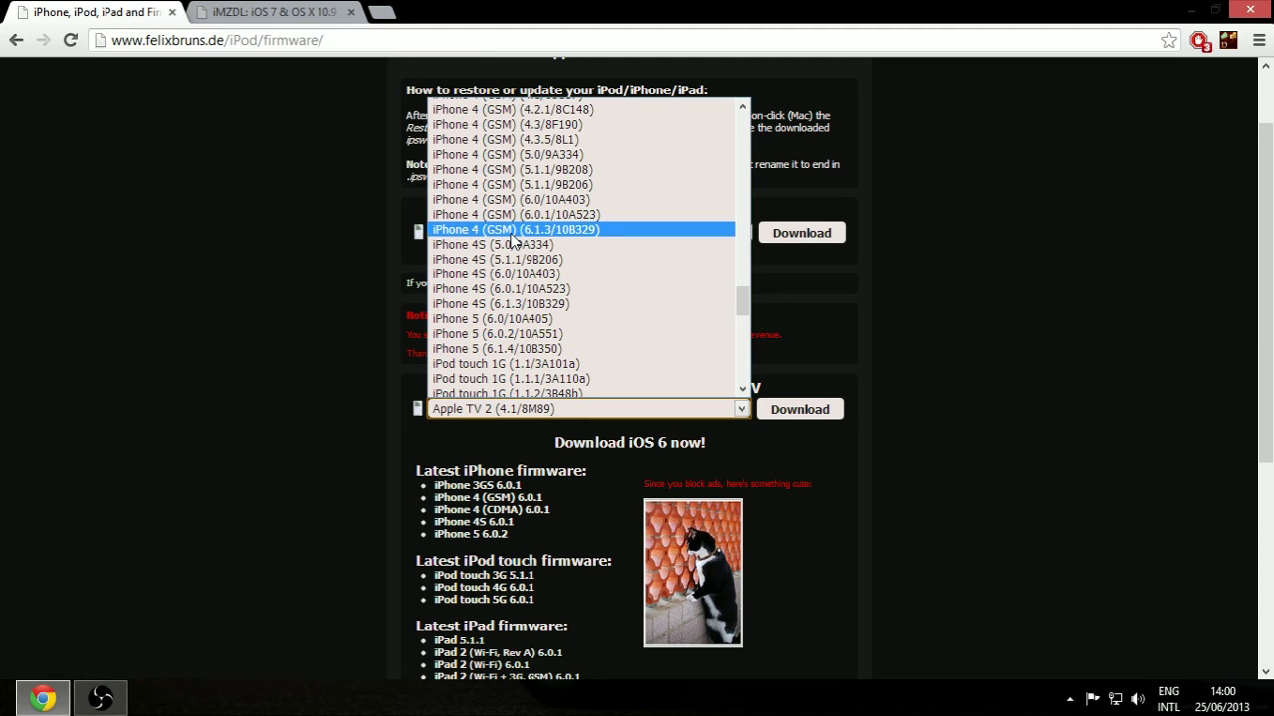
{"action": "scroll", "coordinate": [511, 249], "scroll_direction": "up", "scroll_amount": 2}
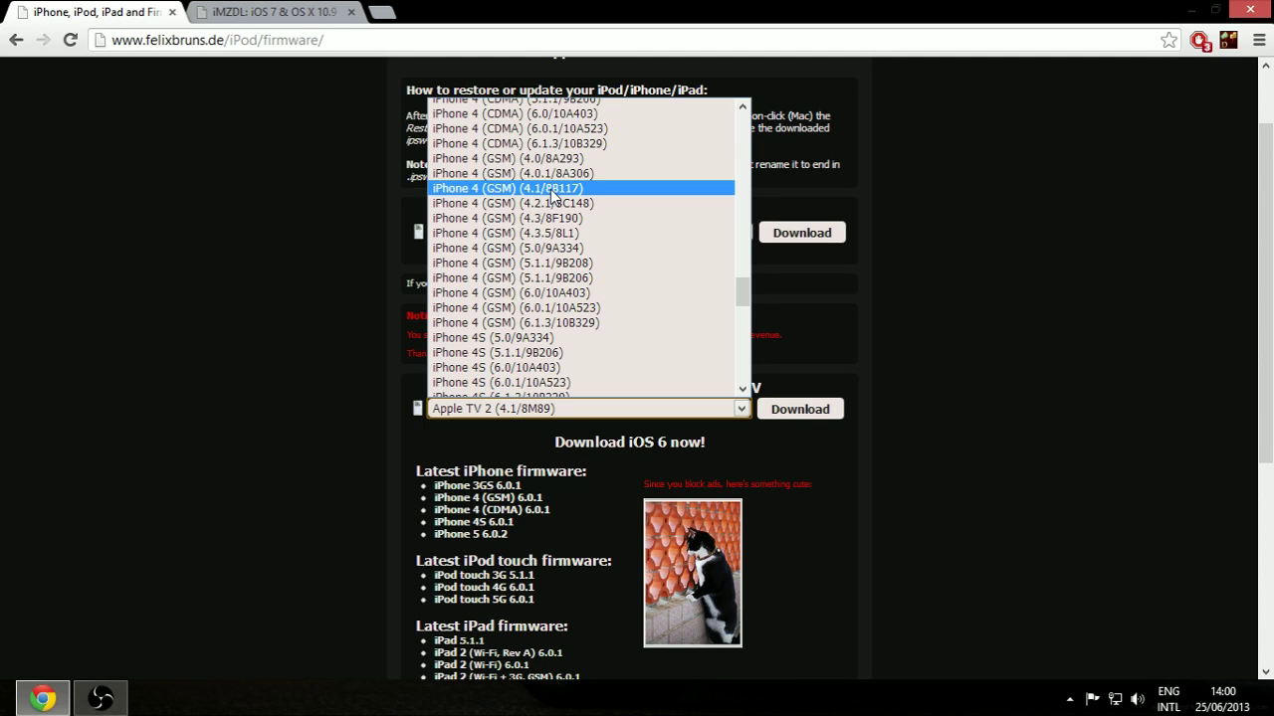
{"action": "left_click", "coordinate": [314, 328]}
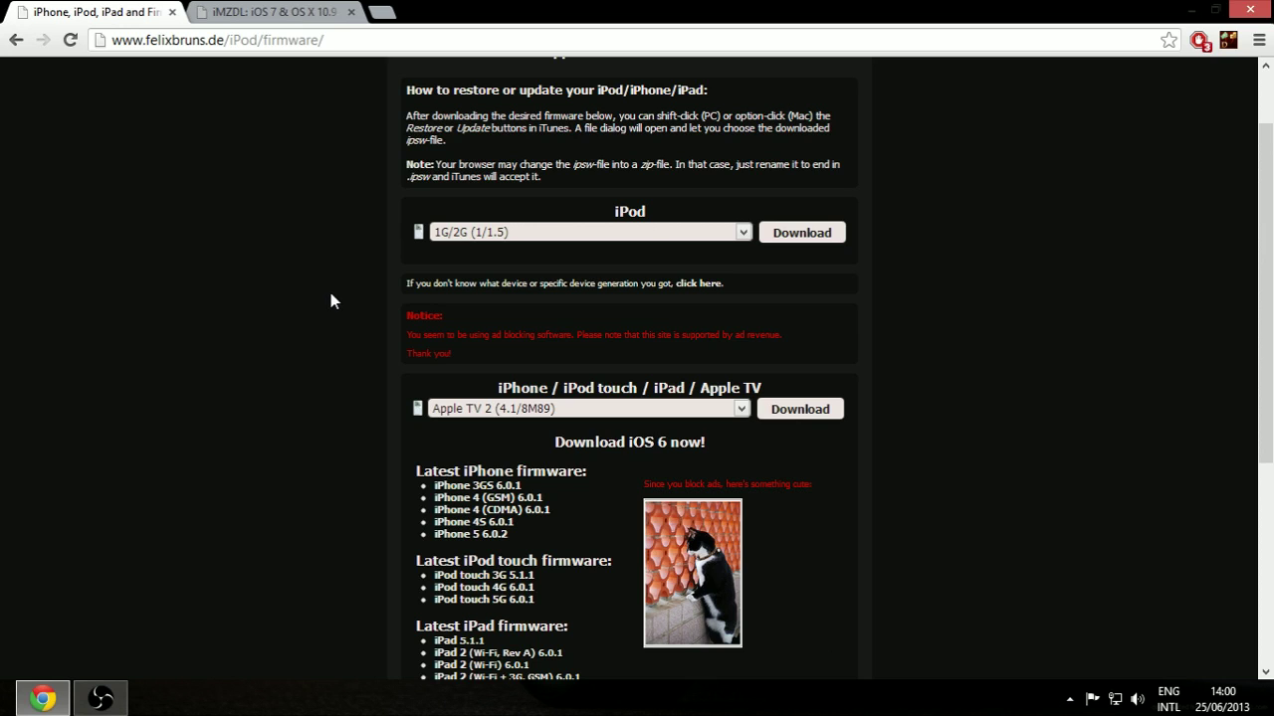
- Open the iOS Betas downloads list on the iMZDL site and view the iPhone builds of iOS 7 Beta 2
{"action": "left_click", "coordinate": [286, 12]}
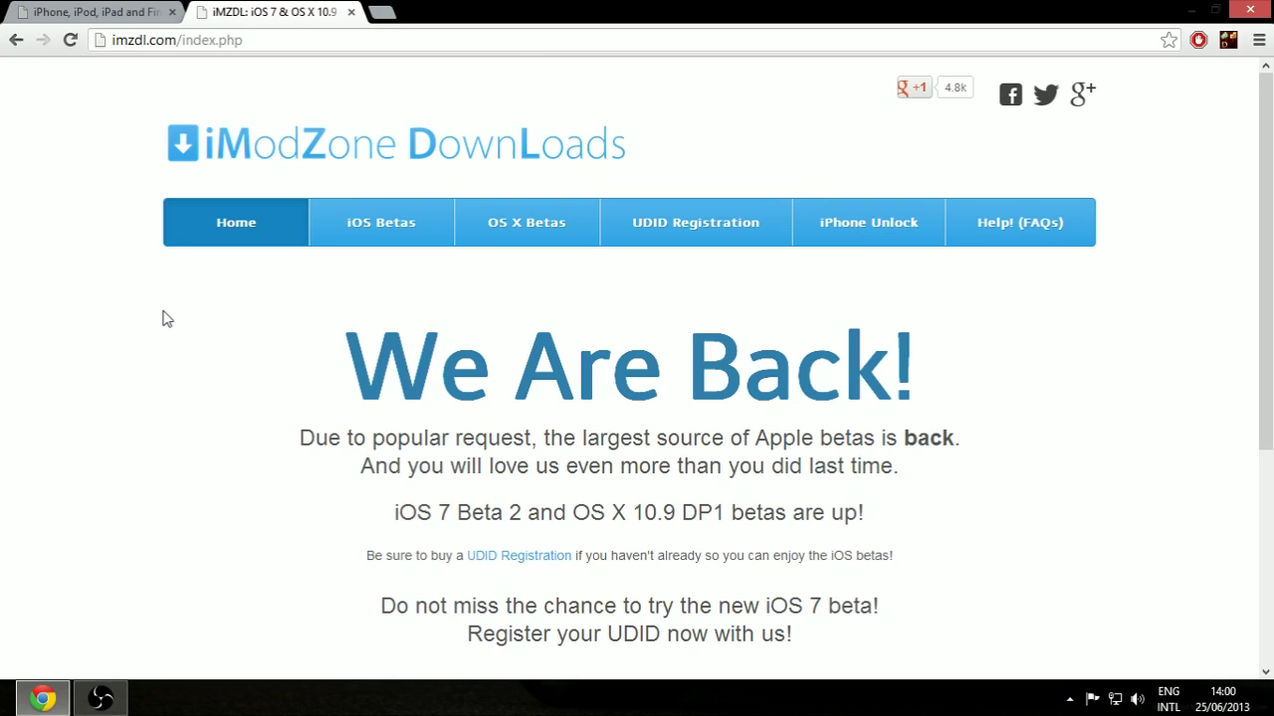
{"action": "left_click", "coordinate": [367, 245]}
{"action": "scroll", "coordinate": [139, 327], "scroll_direction": "down", "scroll_amount": 2}
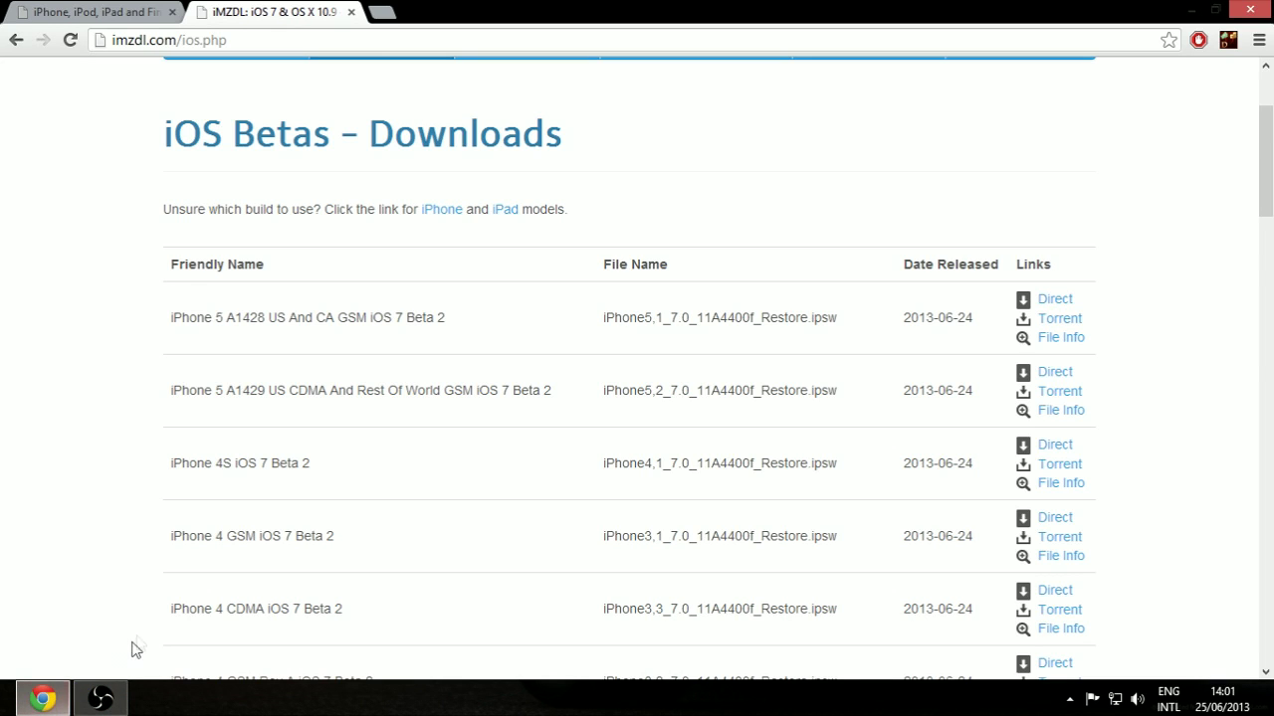
- Switch to iTunes, cancel the running music sync and open the connected iPhone's summary
{"action": "key", "text": "super+d"}
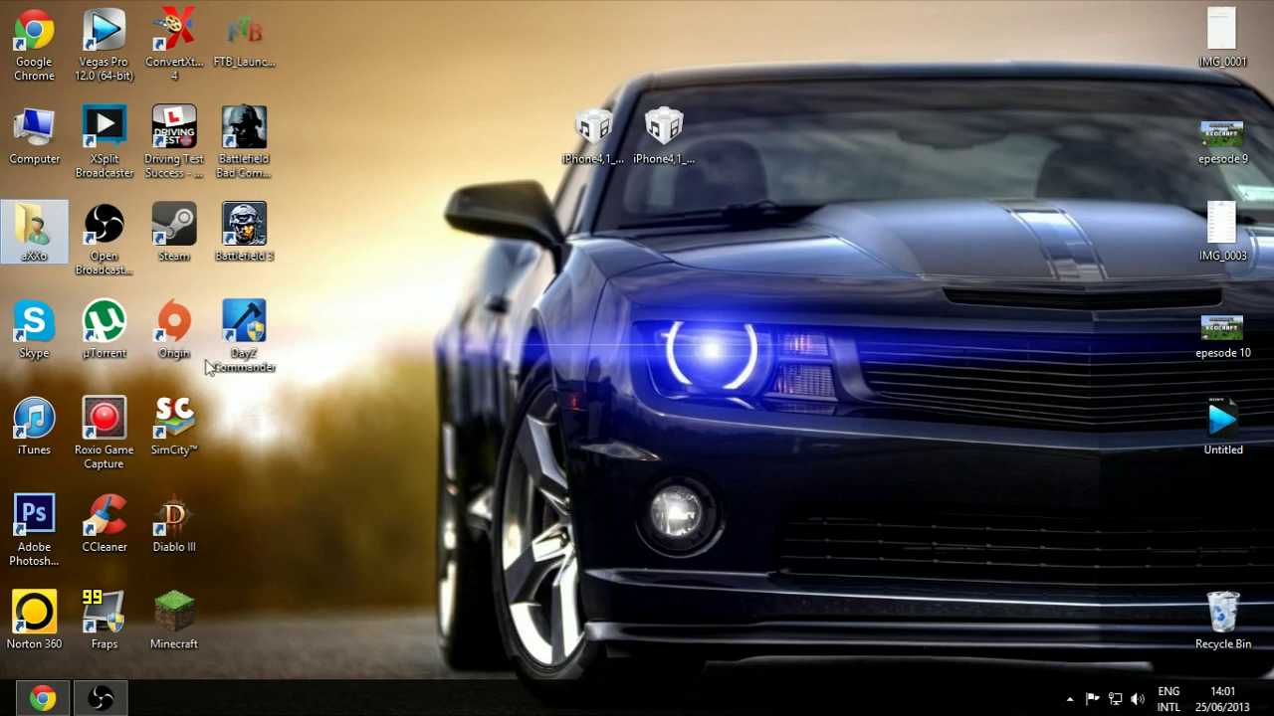
{"action": "left_click", "coordinate": [42, 698]}
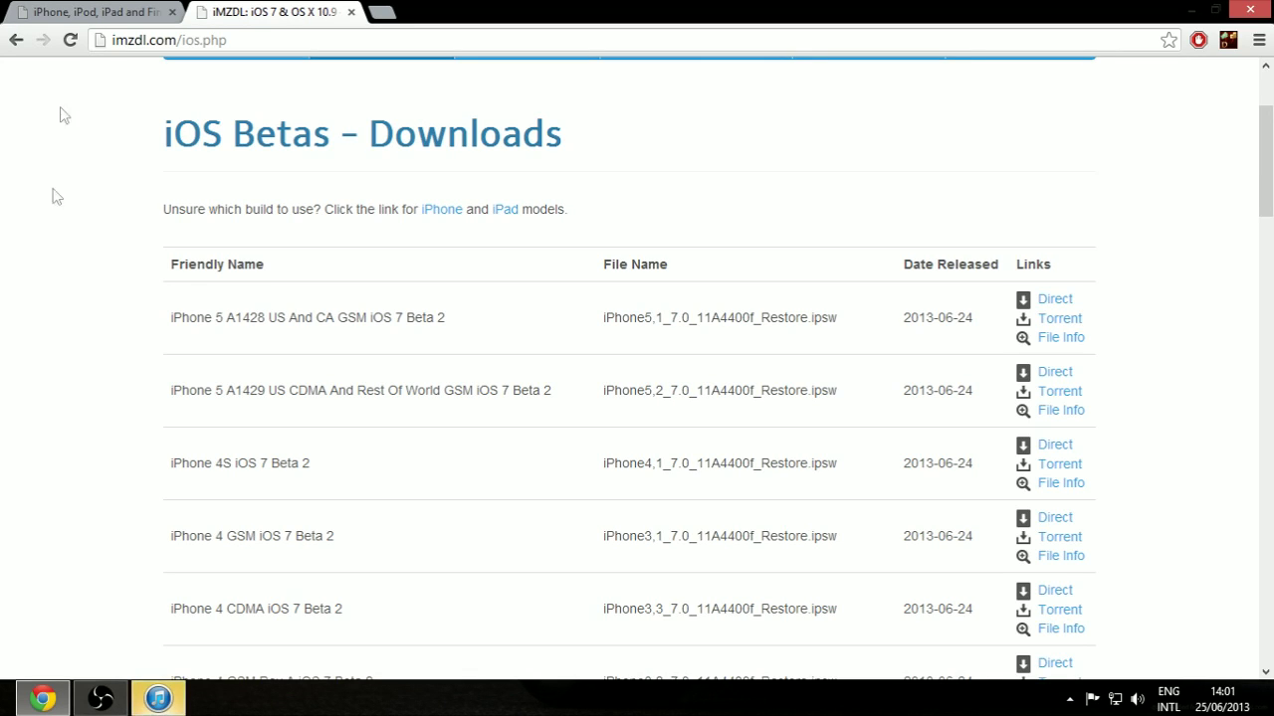
{"action": "left_click", "coordinate": [160, 699]}
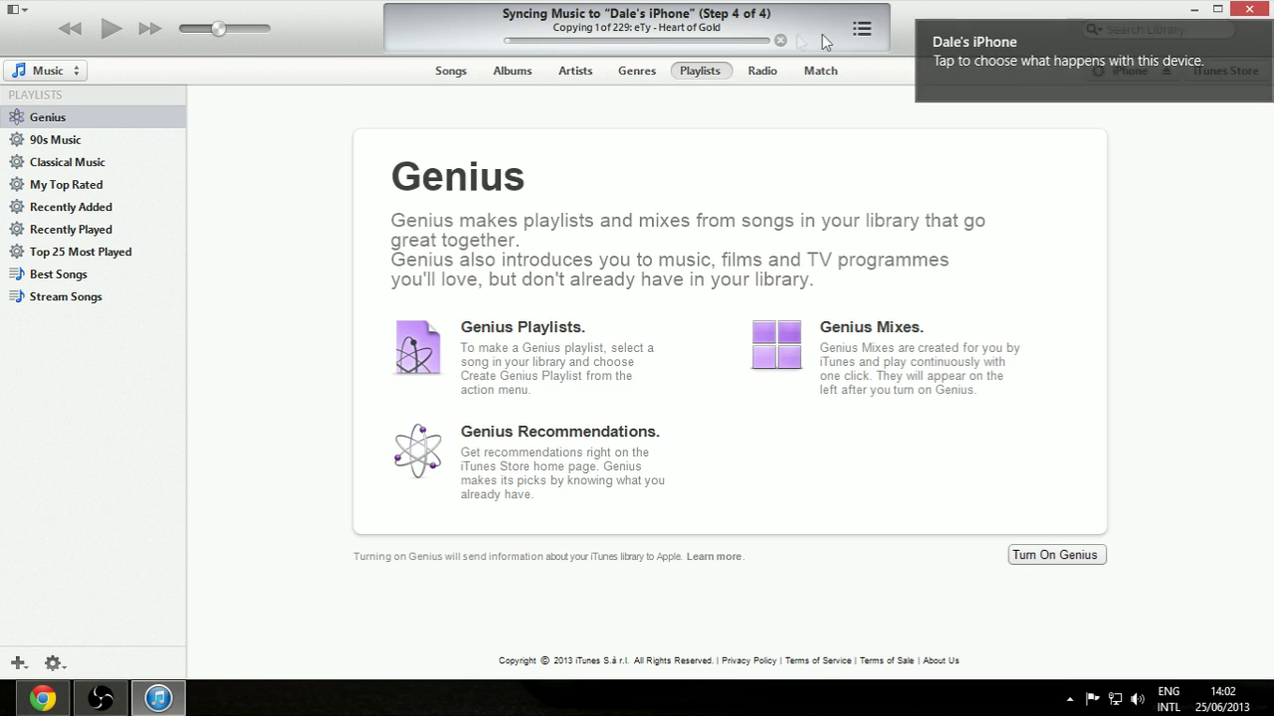
{"action": "left_click", "coordinate": [781, 41]}
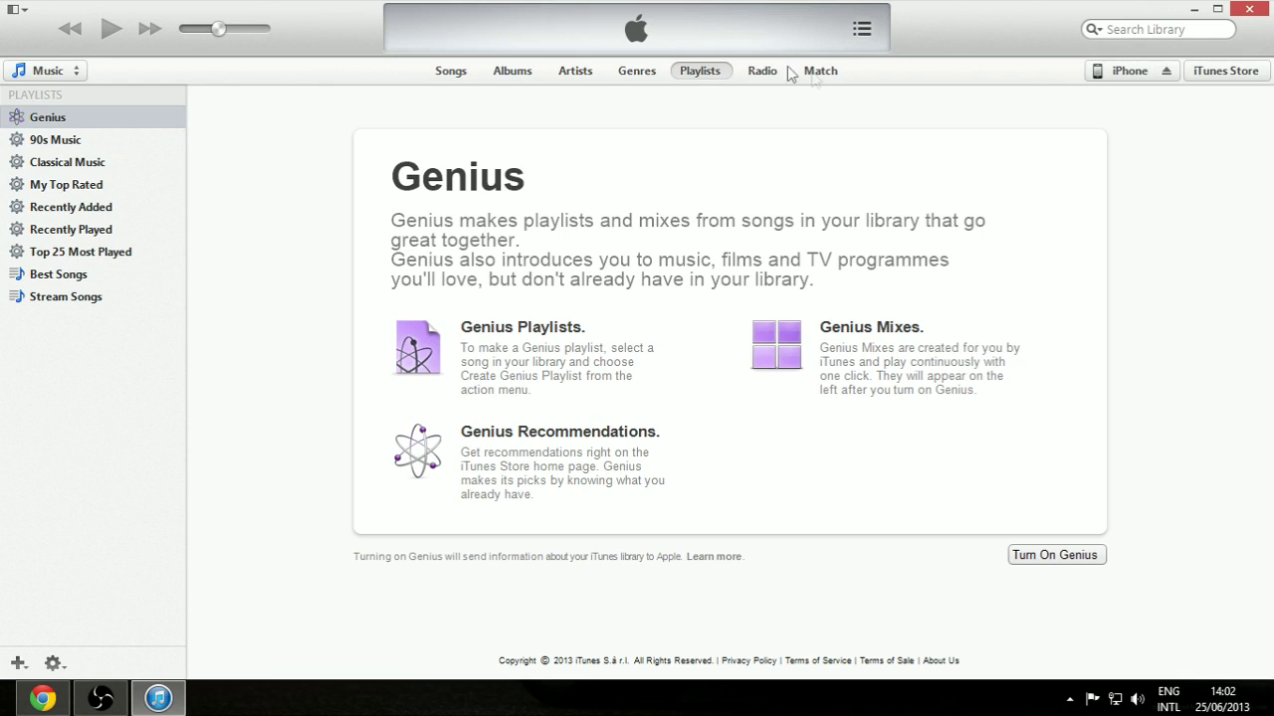
{"action": "left_click", "coordinate": [1129, 70]}
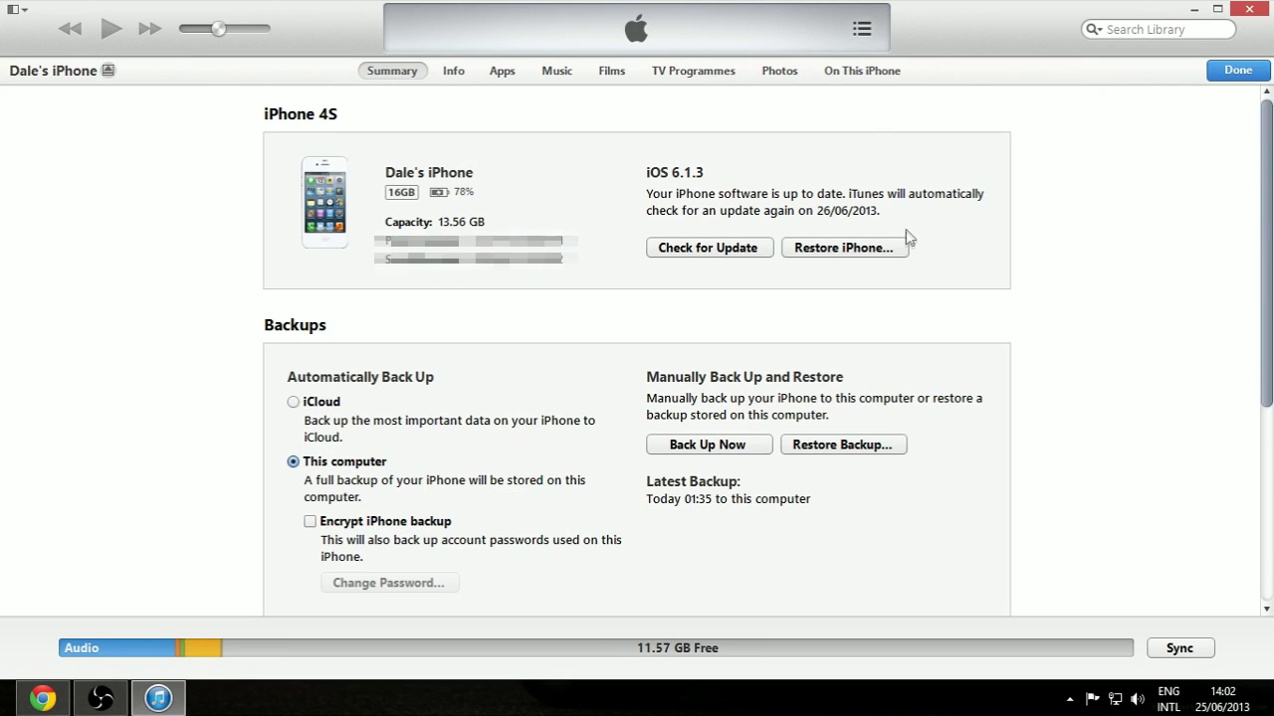
- Restore the iPhone using the iPhone4,1_6.1.3_10B329_Restore firmware file from the desktop
{"action": "left_click", "coordinate": [838, 251], "text": "shift"}
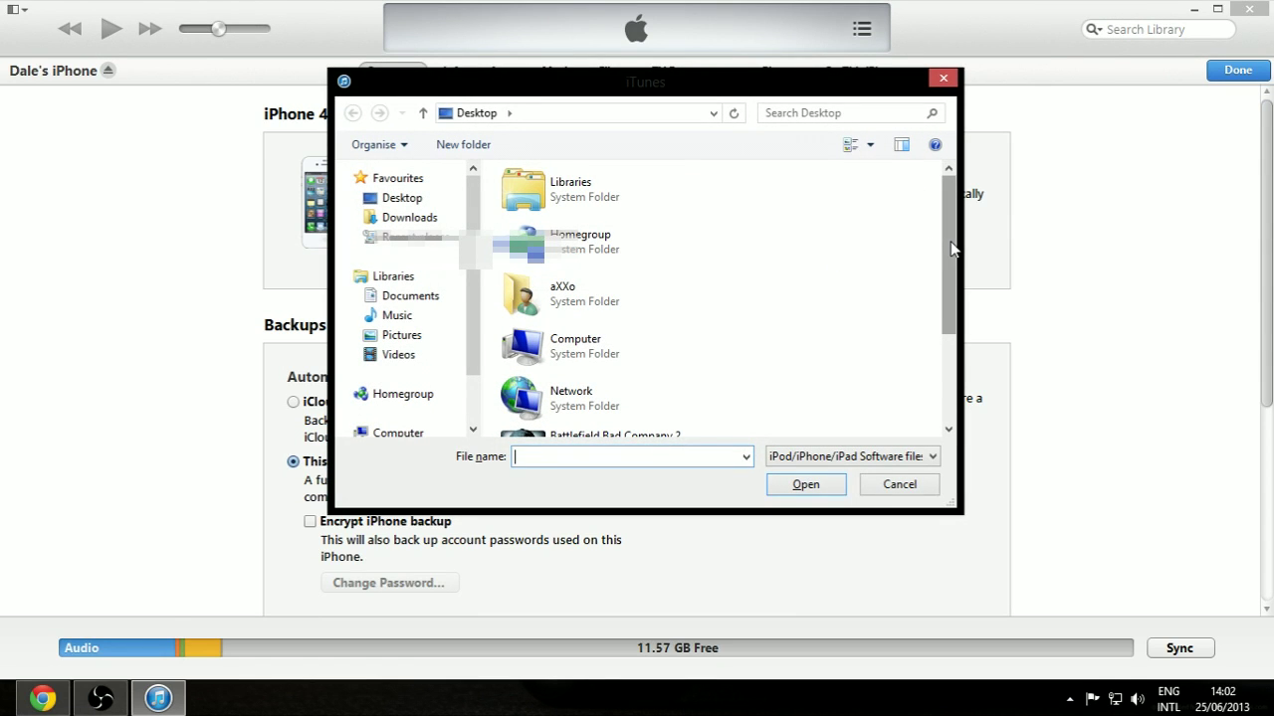
{"action": "left_click_drag", "start_coordinate": [949, 249], "coordinate": [951, 323]}
{"action": "left_click", "coordinate": [590, 371]}
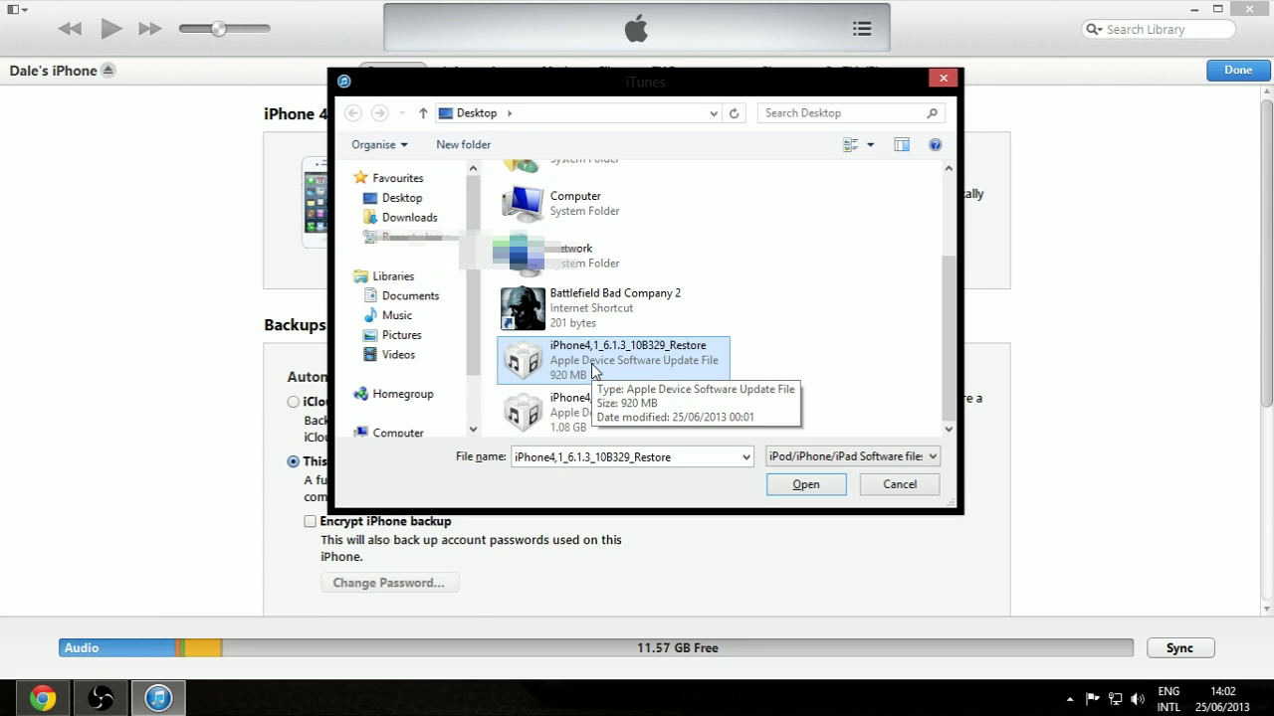
{"action": "double_click", "coordinate": [593, 368]}
{"action": "left_click", "coordinate": [685, 283]}
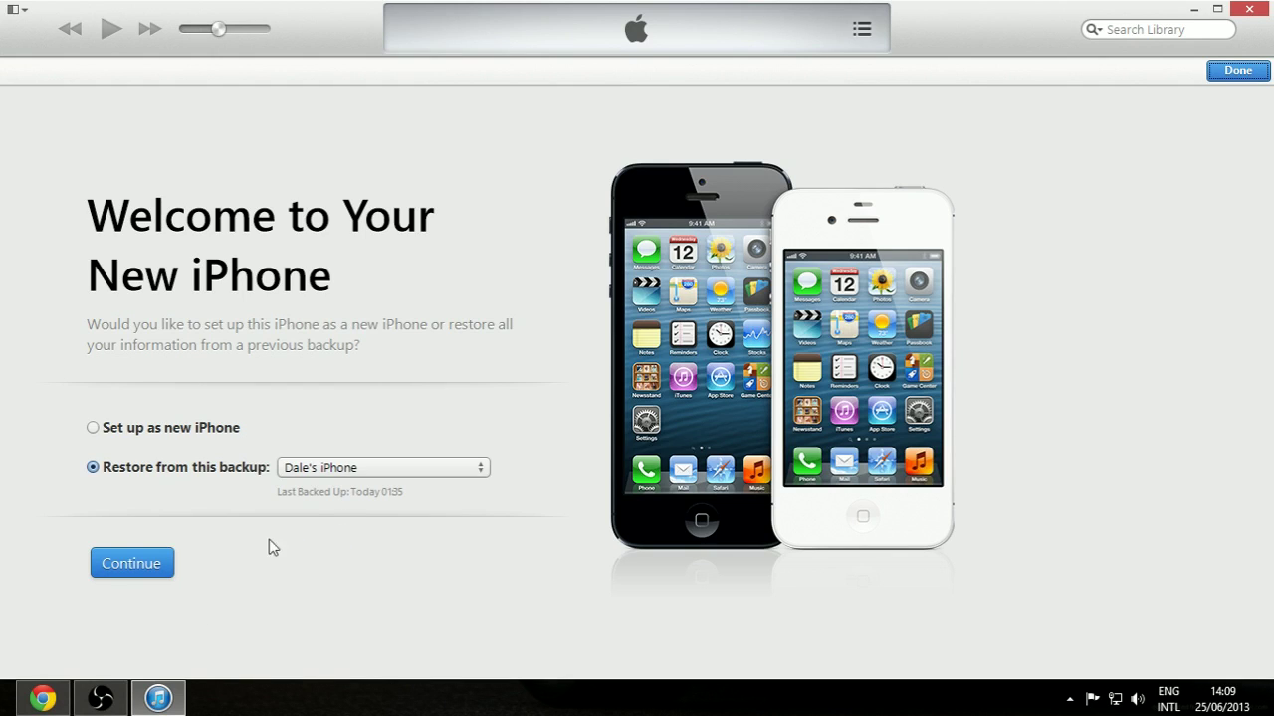
- Set up the restored phone as a new iPhone and continue past the sync introduction to its summary
{"action": "left_click", "coordinate": [92, 428]}
{"action": "left_click", "coordinate": [134, 564]}
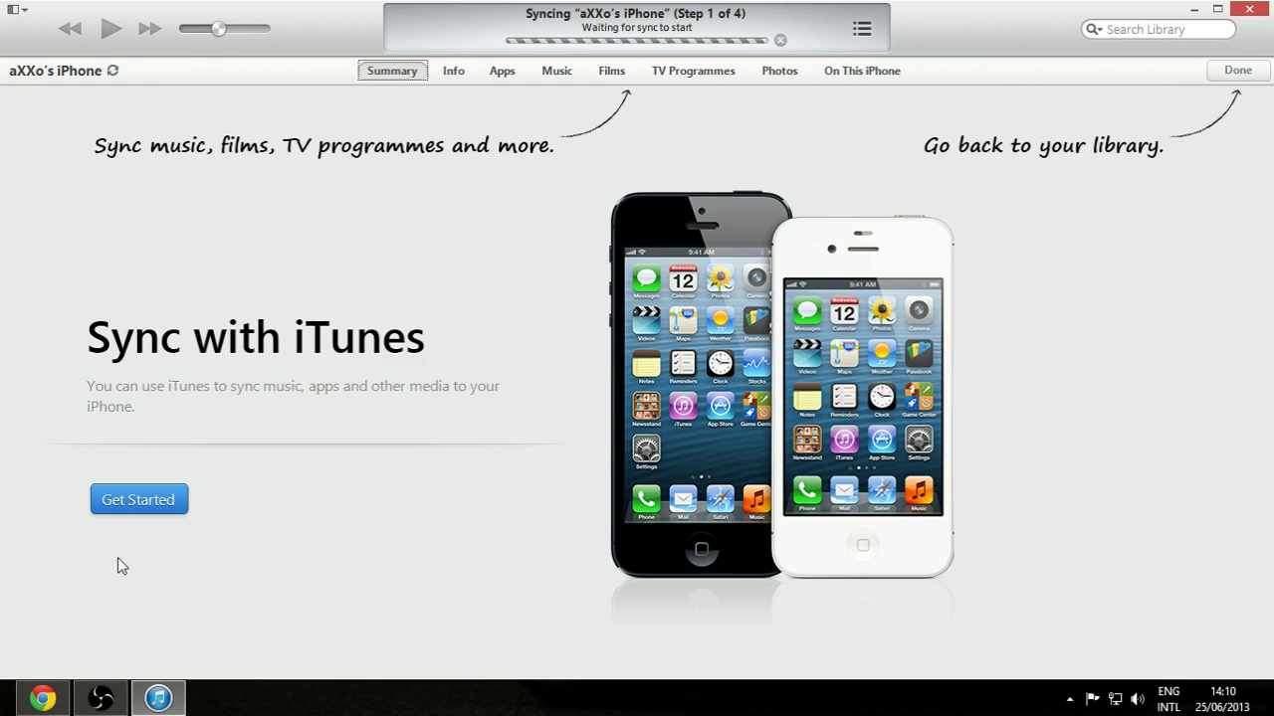
{"action": "left_click", "coordinate": [134, 500]}
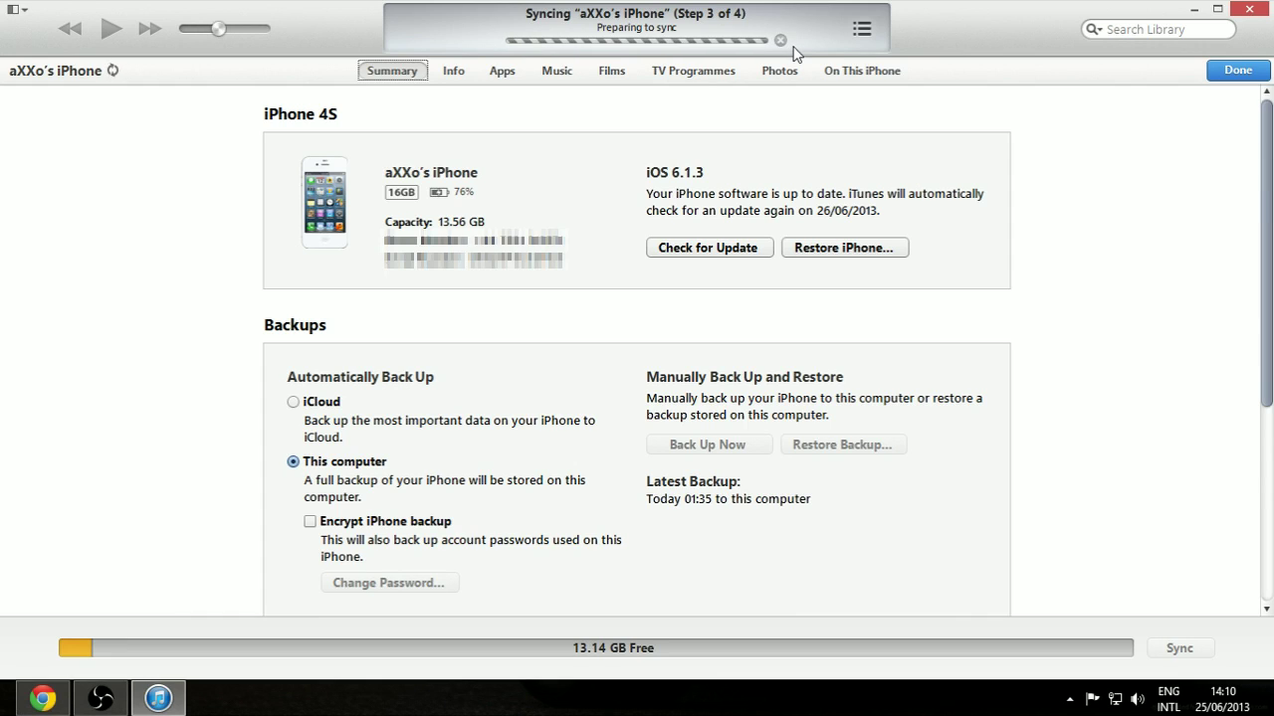
- Update the iPhone to iOS 7.0 using the iPhone4,1_7.0_11A4400f_Restore firmware file from the desktop
{"action": "left_click", "coordinate": [713, 259], "text": "shift"}
{"action": "left_click_drag", "start_coordinate": [945, 242], "coordinate": [941, 353]}
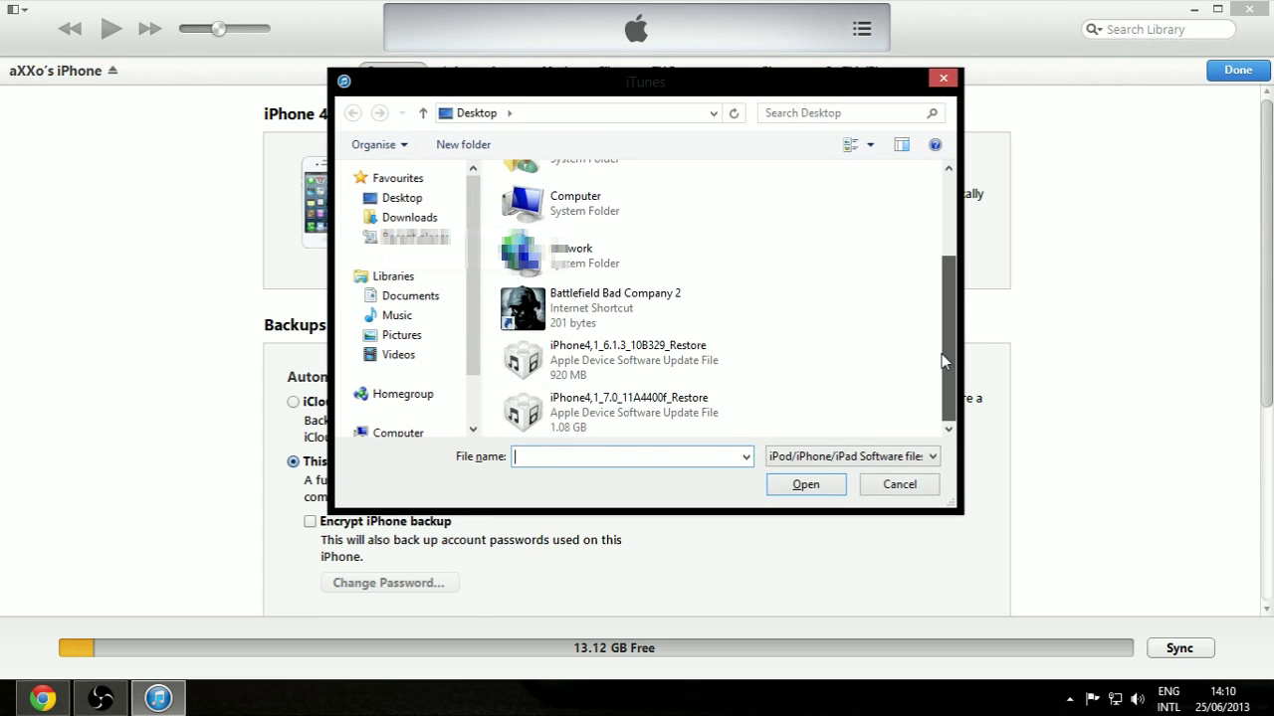
{"action": "left_click", "coordinate": [609, 413]}
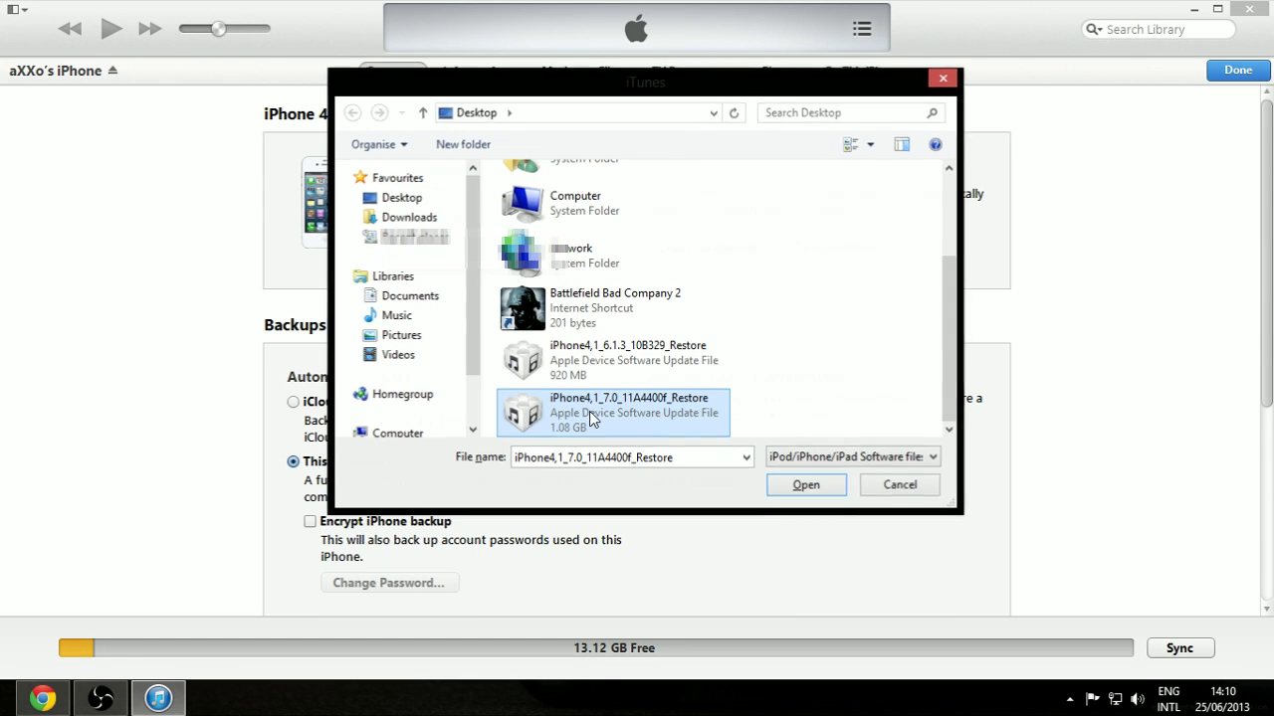
{"action": "double_click", "coordinate": [591, 412]}
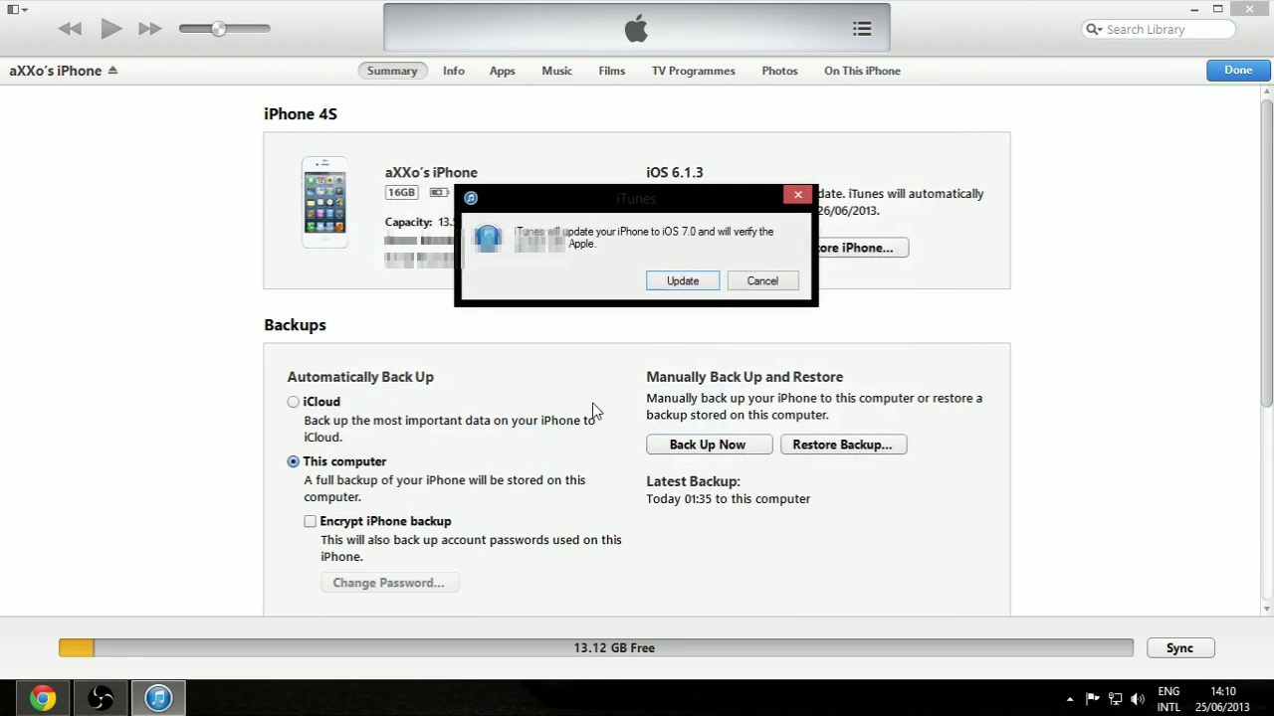
{"action": "left_click", "coordinate": [683, 281]}
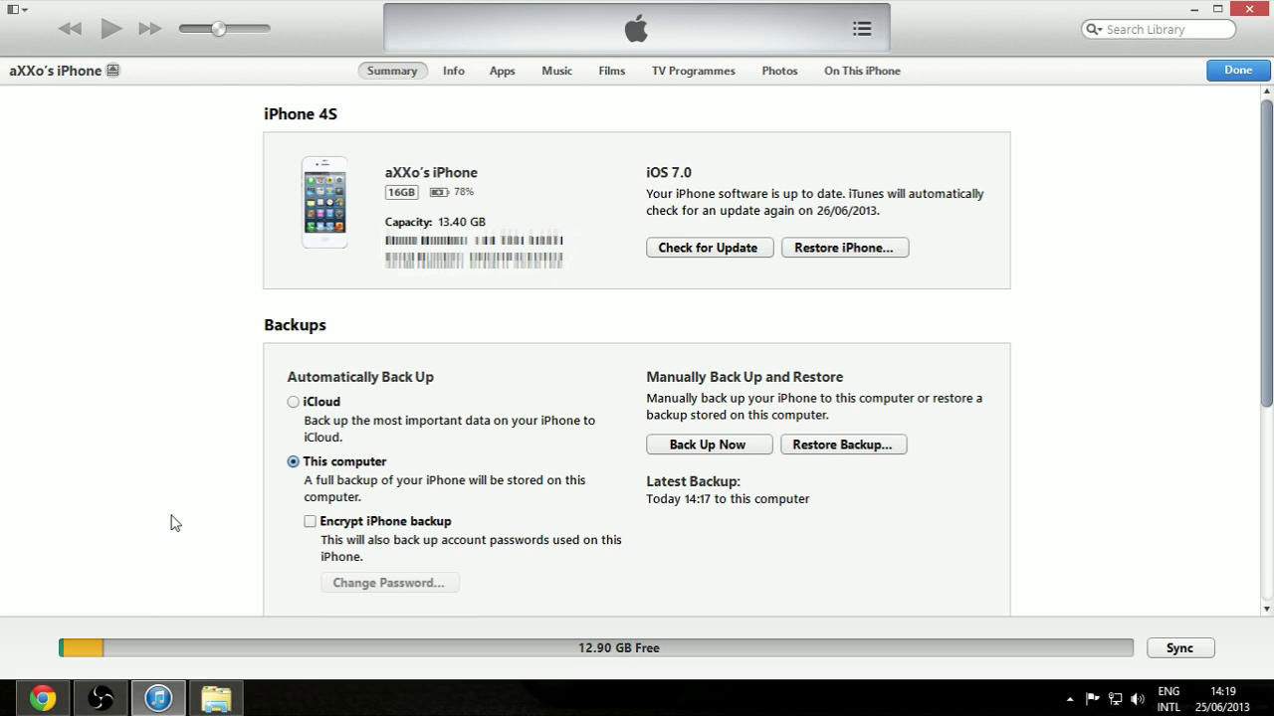
- Try to restore the iPhone directly, without choosing a local firmware file
{"action": "left_click", "coordinate": [845, 251]}
{"action": "left_click", "coordinate": [678, 302]}
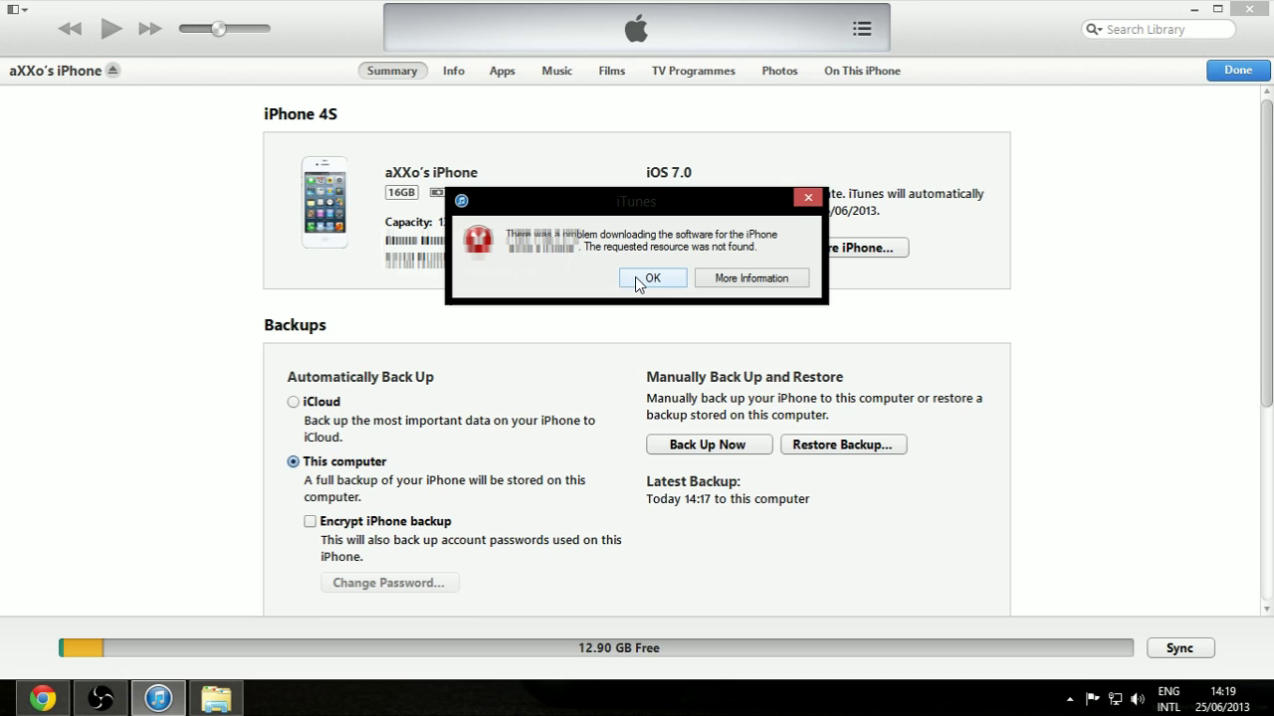
{"action": "left_click", "coordinate": [637, 278]}
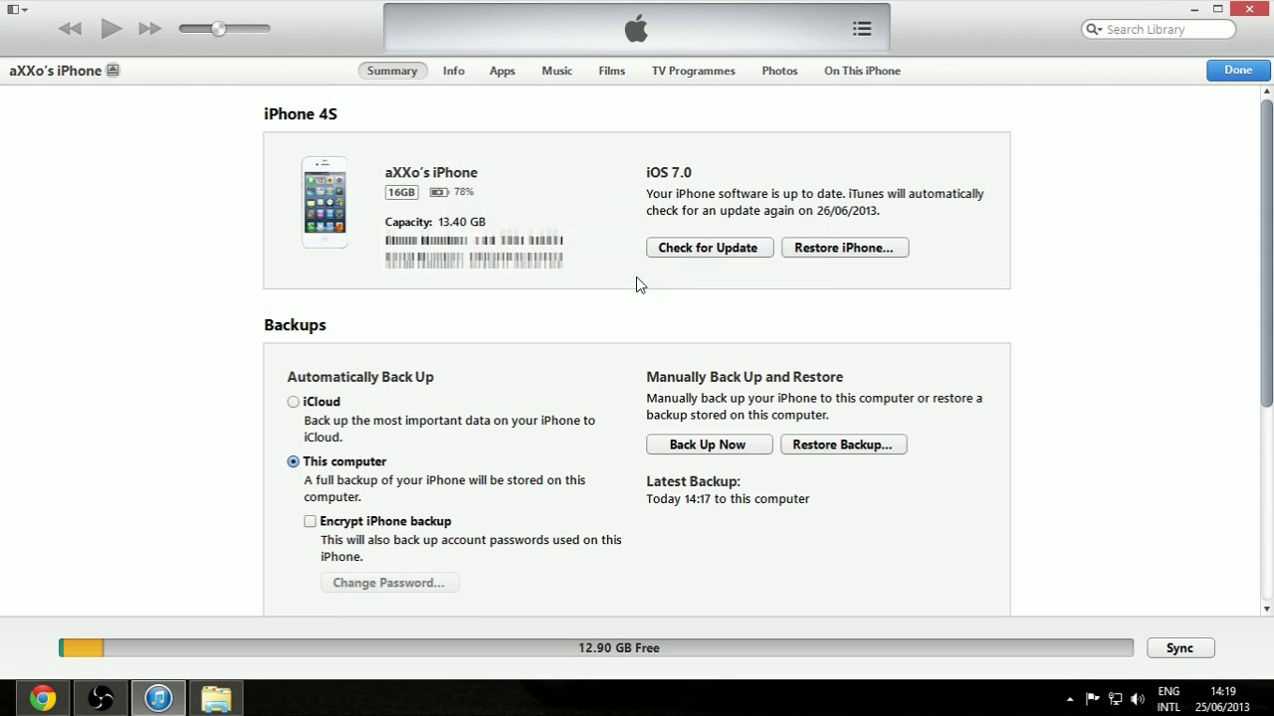
{"action": "left_click", "coordinate": [838, 249], "text": "shift"}
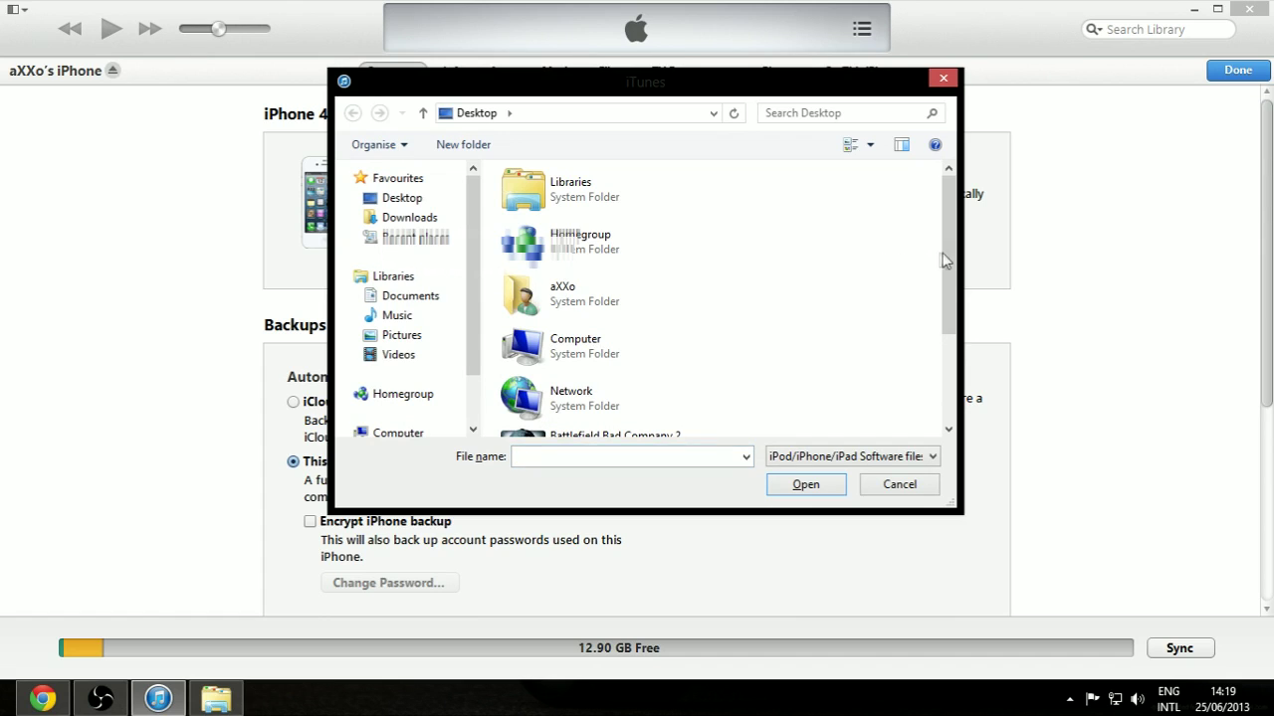
{"action": "left_click_drag", "start_coordinate": [944, 255], "coordinate": [944, 323]}
{"action": "left_click", "coordinate": [560, 382]}
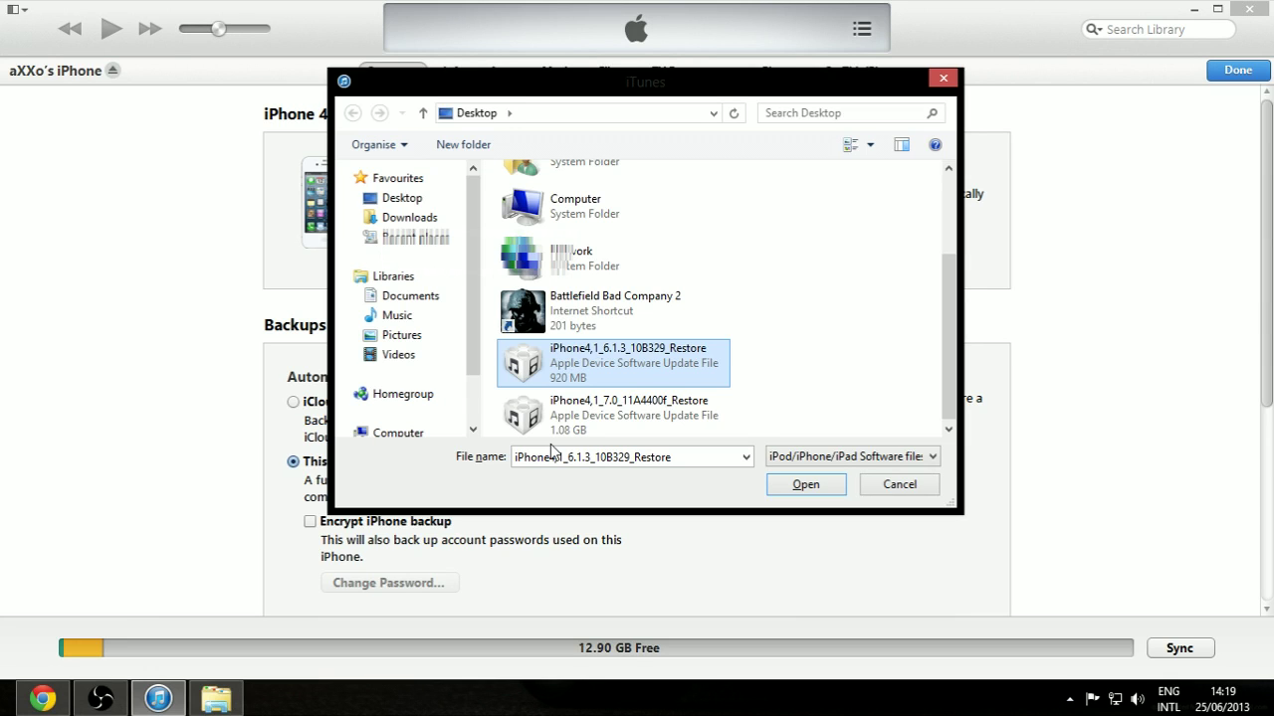
{"action": "left_click", "coordinate": [899, 486]}
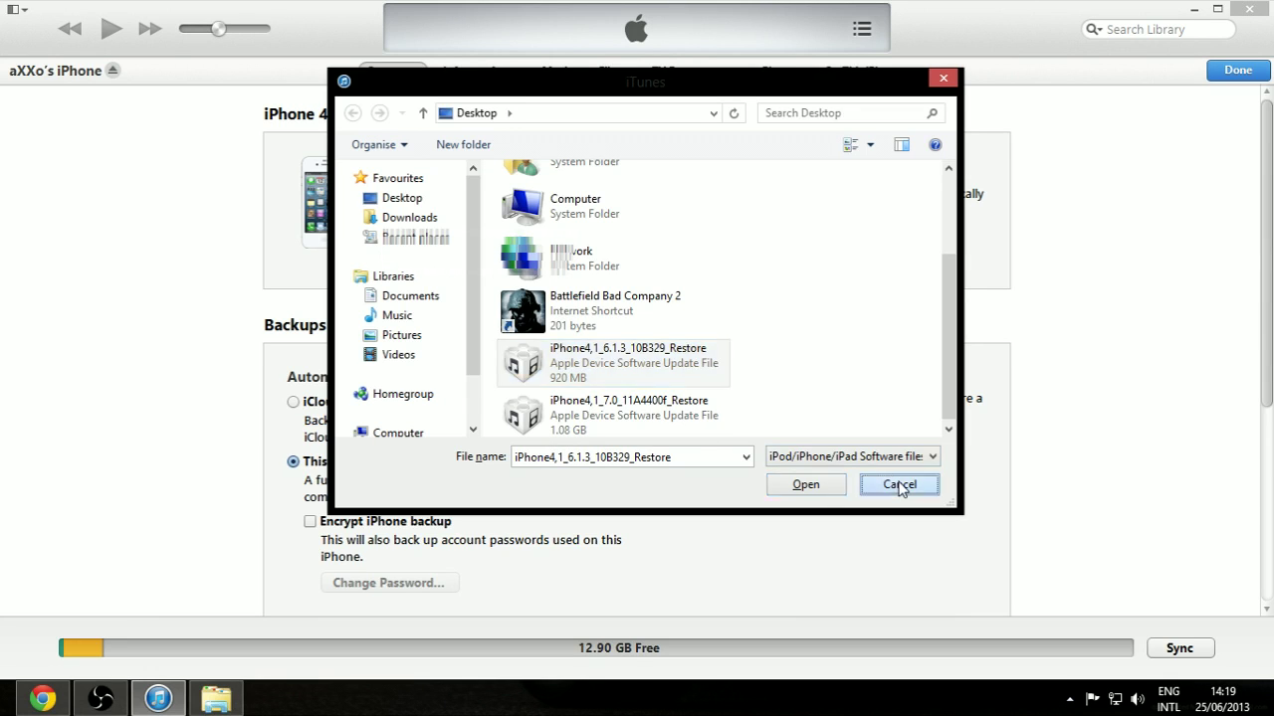